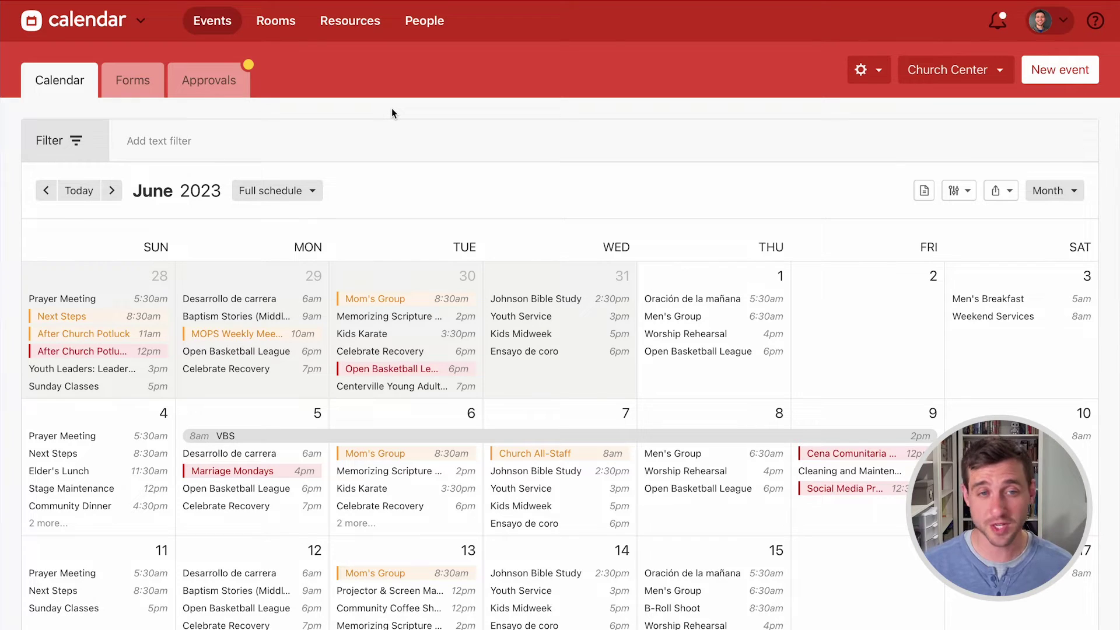
scroll(442, 197, "down", 2)
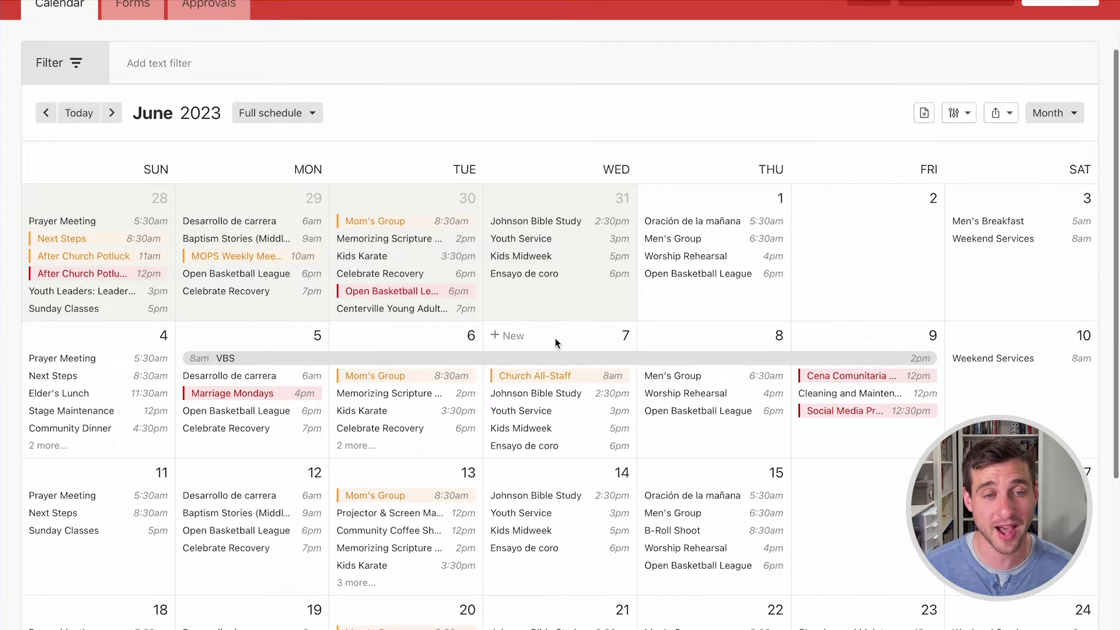
scroll(554, 337, "down", 1)
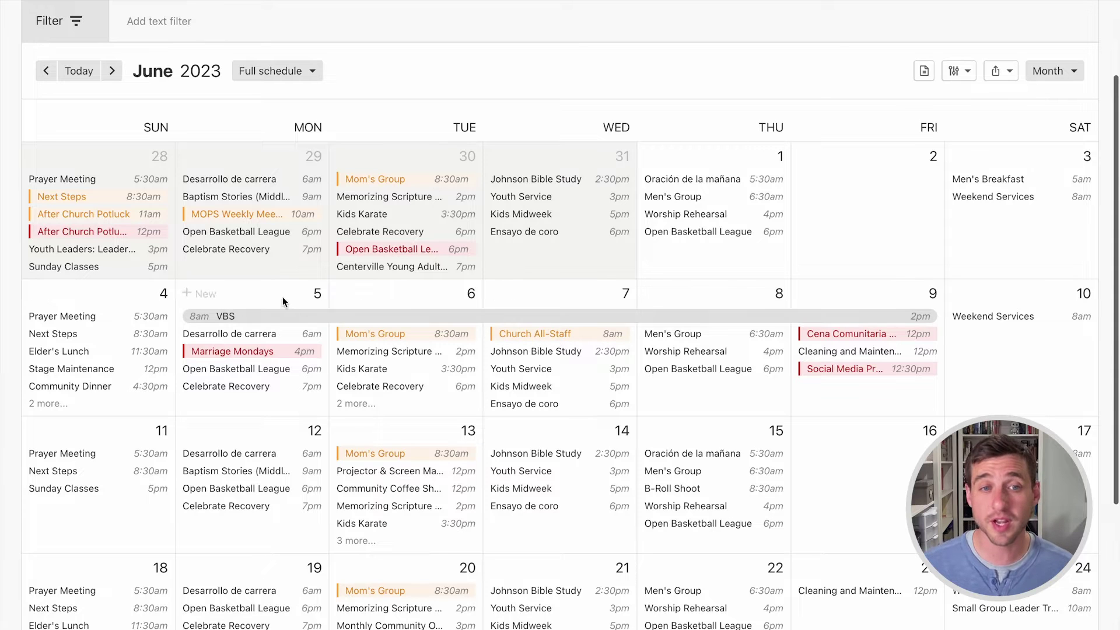
- Show the quick details popup for the June 5–9 VBS event in the June 2023 month view
left_click(260, 321)
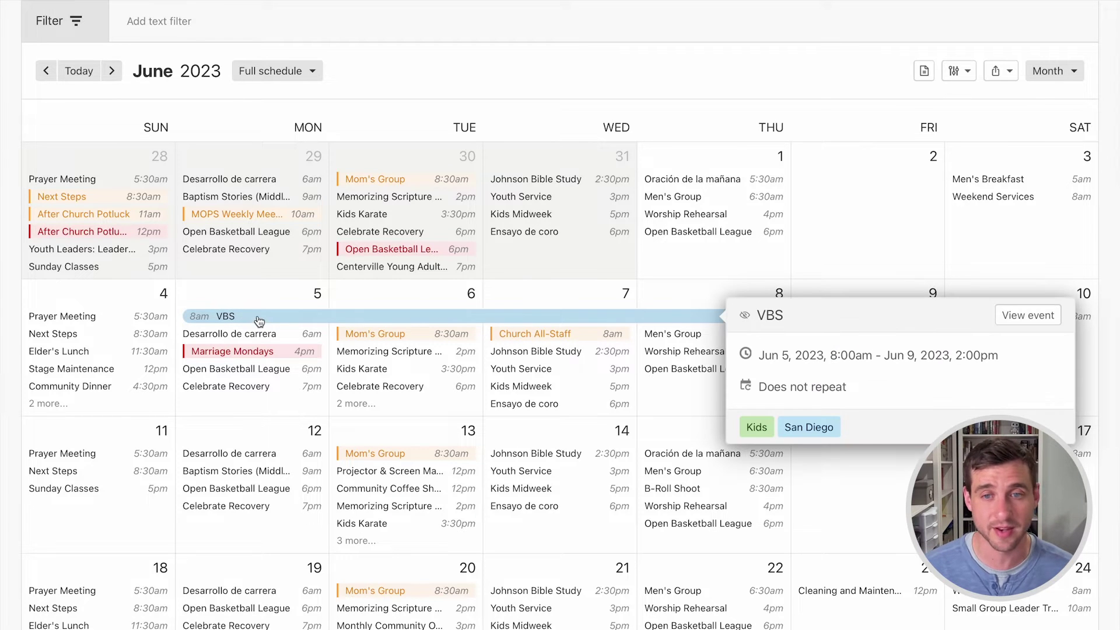
- Open the full VBS event page and review its June 5–9, 8:00 AM–2:00 PM schedule
left_click(1026, 317)
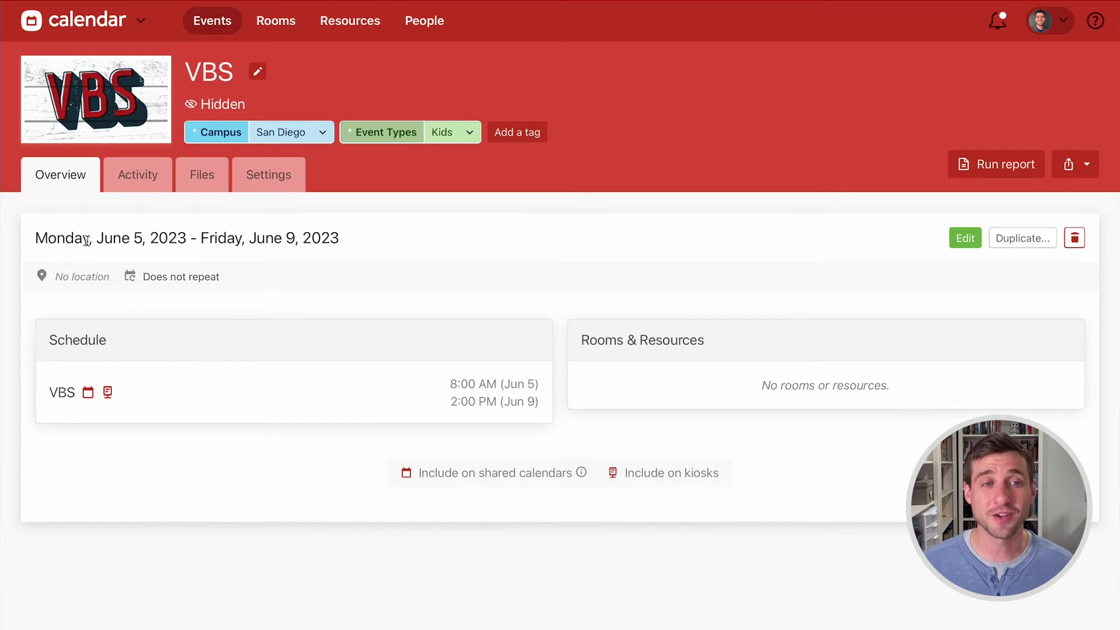
left_click_drag(36, 239, 340, 238)
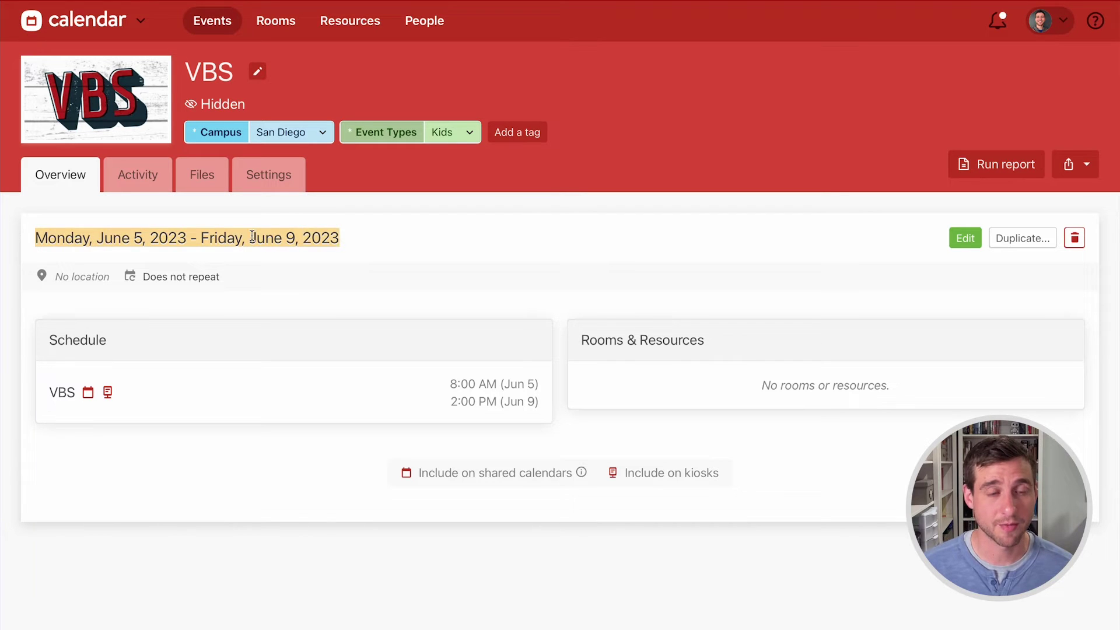
left_click(252, 238)
left_click_drag(464, 386, 534, 403)
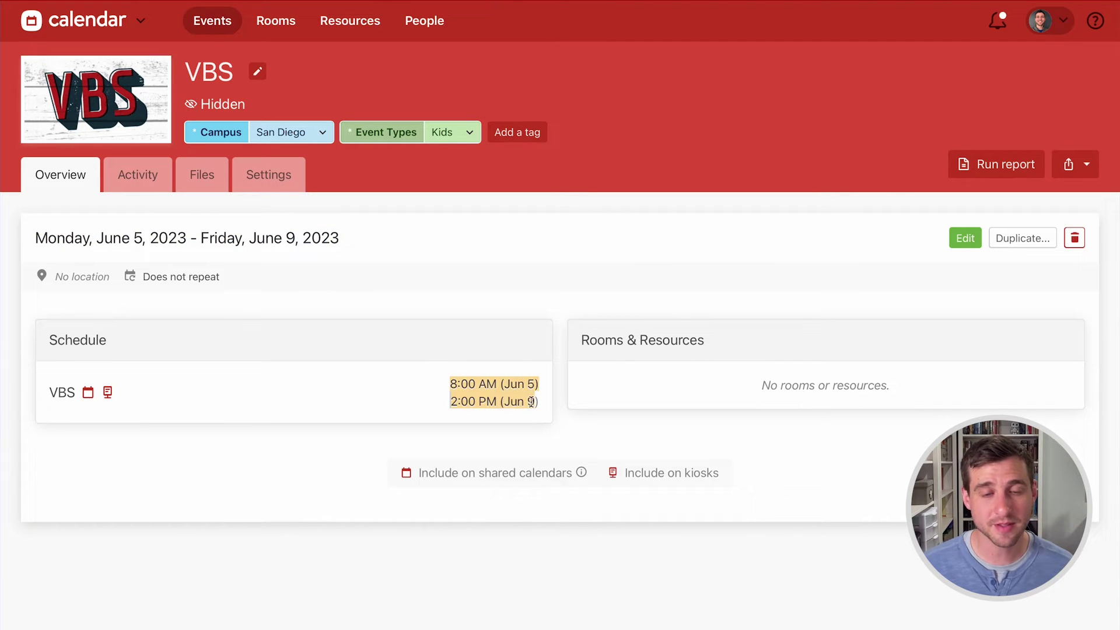
left_click(504, 398)
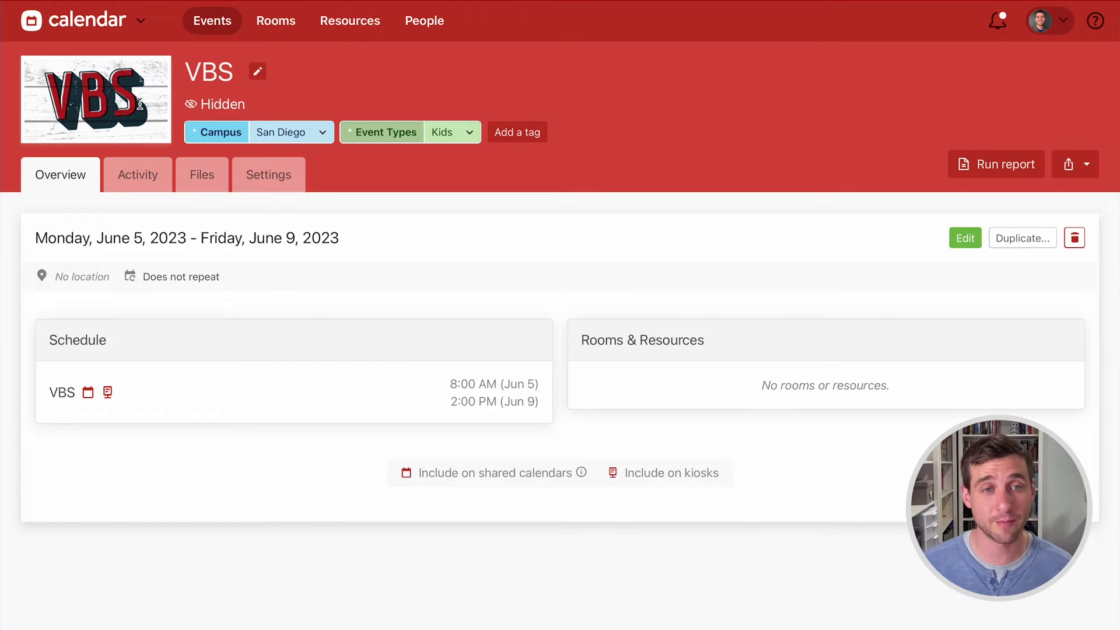
left_click(271, 179)
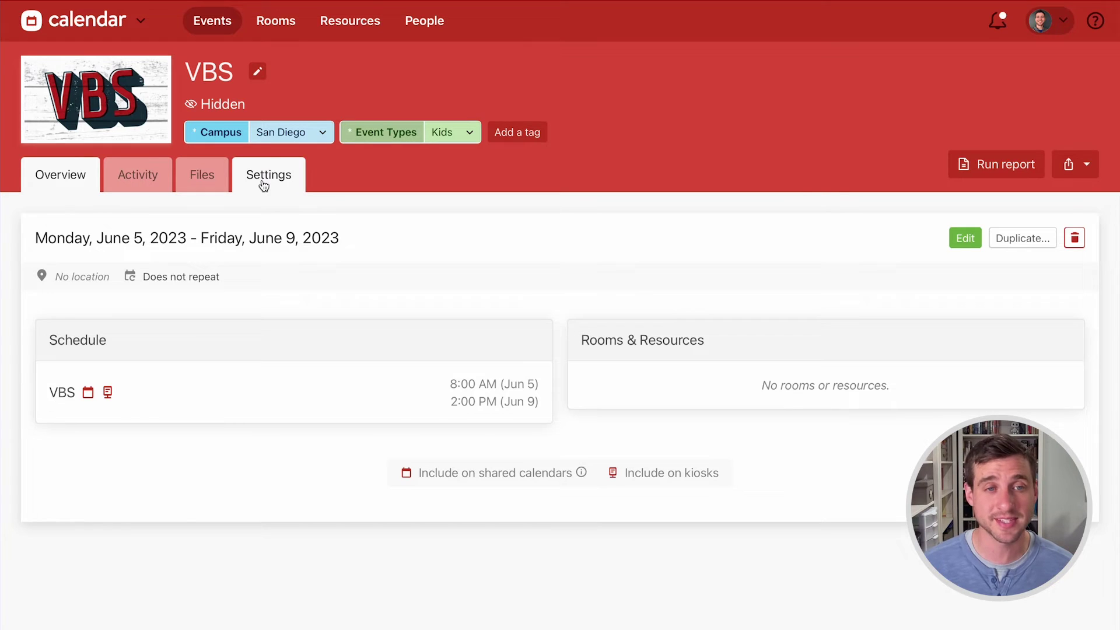
scroll(343, 228, "down", 1)
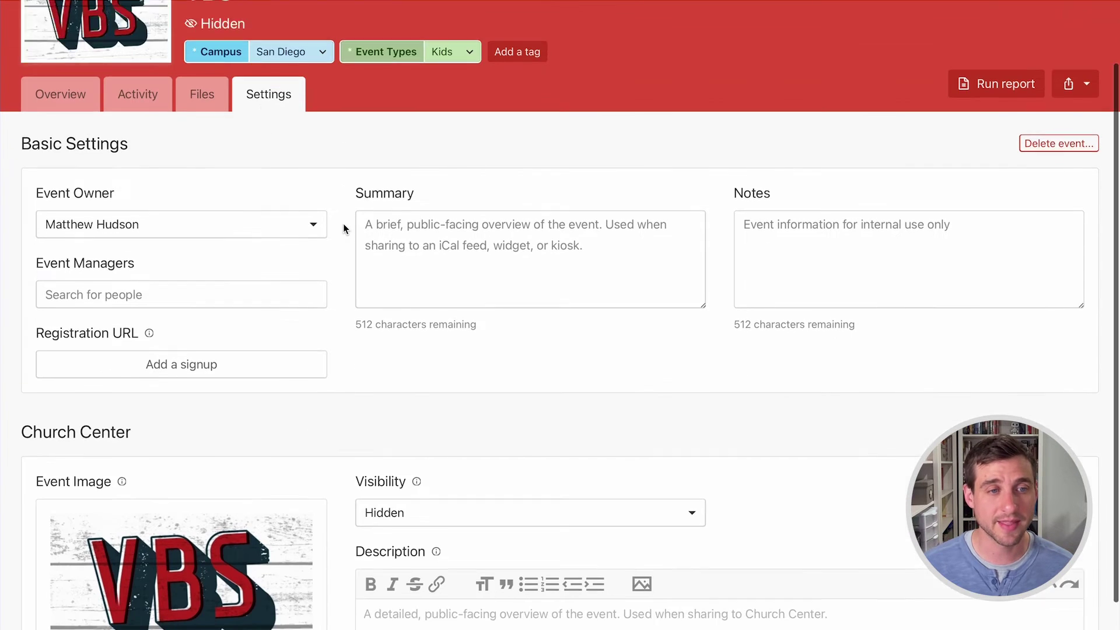
scroll(343, 223, "down", 1)
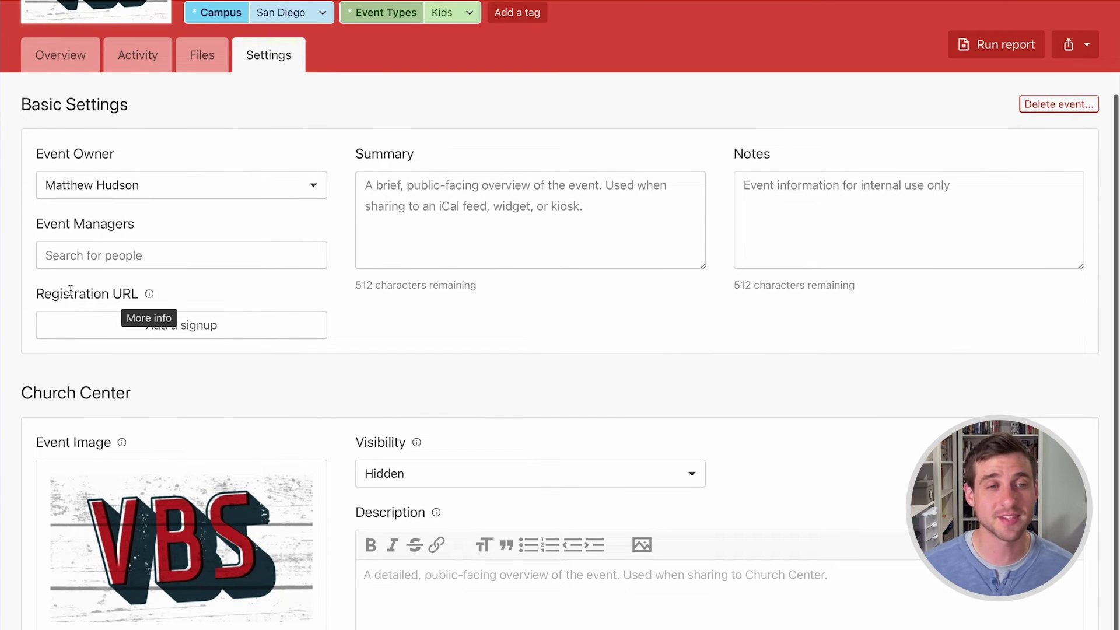
- Create a new VBS signup as the event's Registration URL and confirm it
left_click(180, 328)
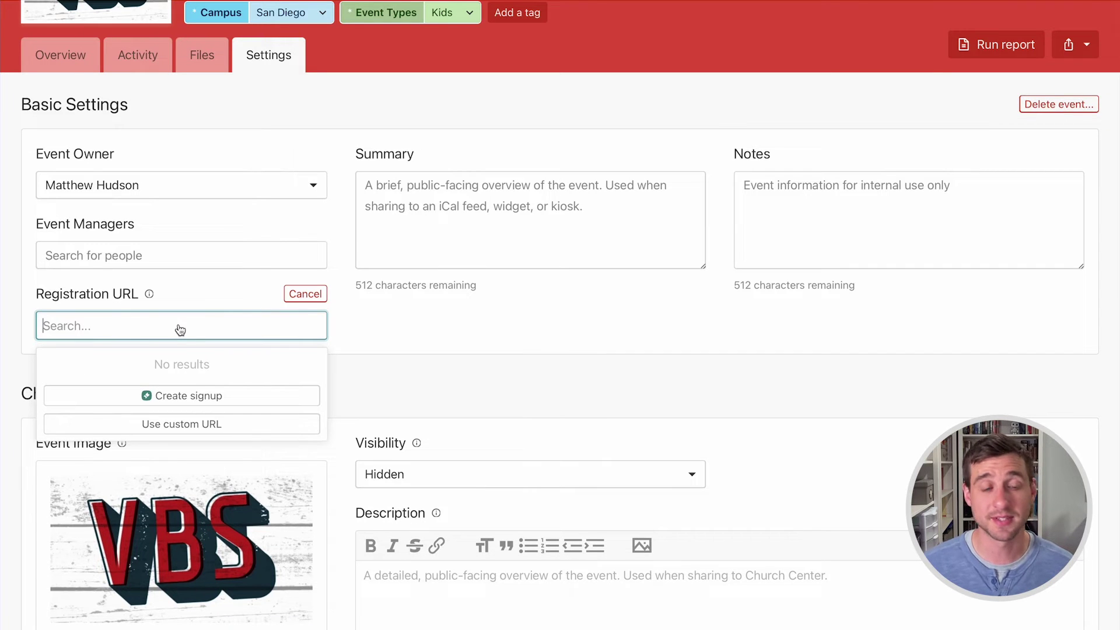
left_click(192, 399)
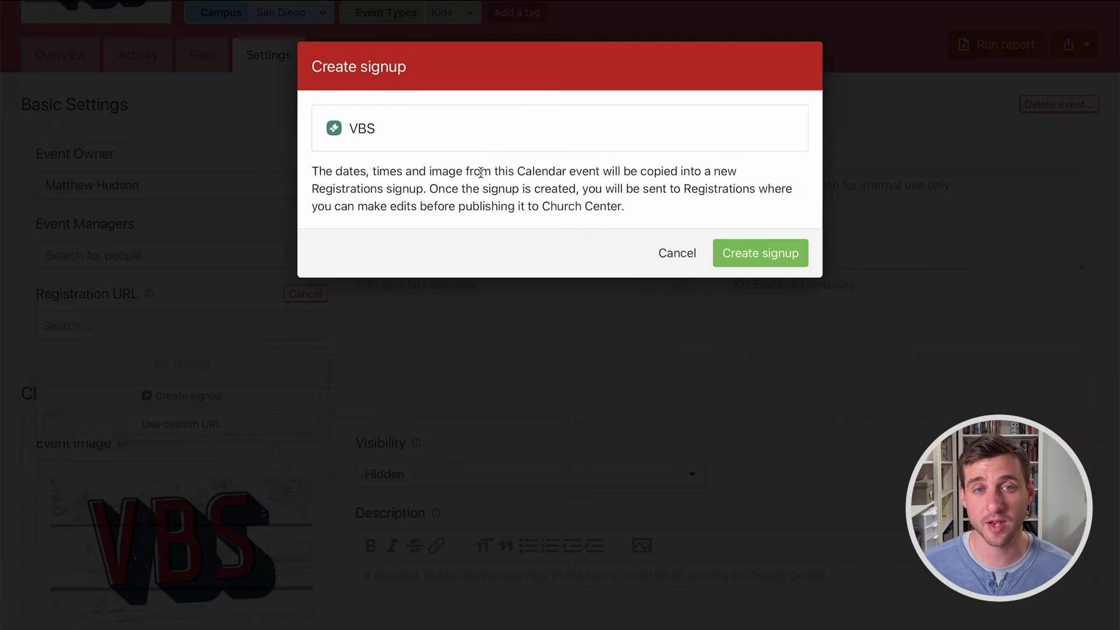
left_click(762, 255)
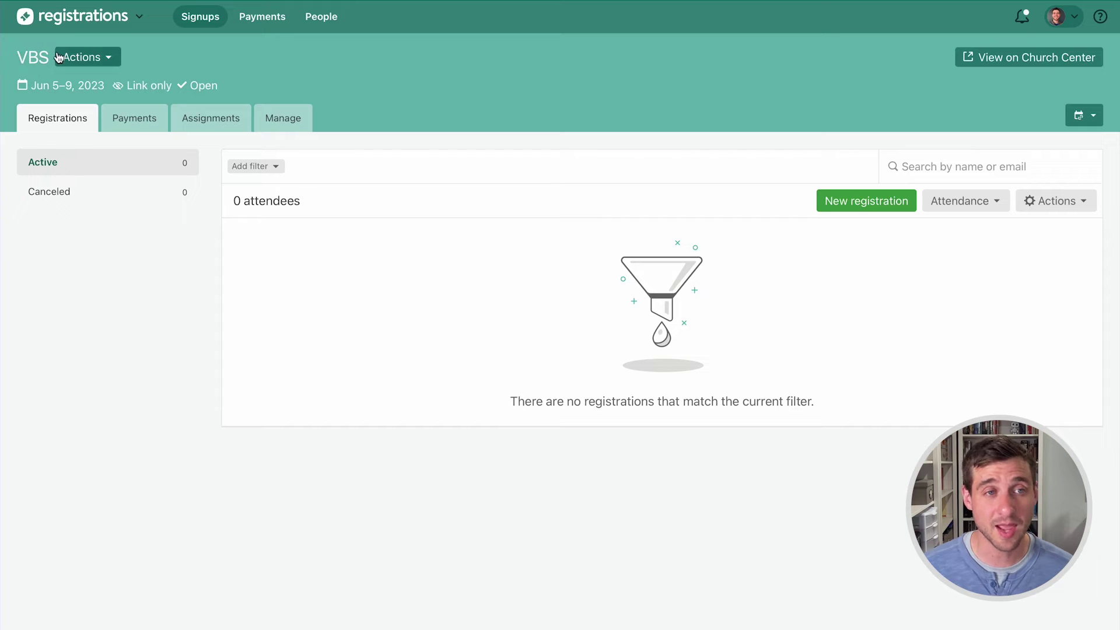
- Open the Manage section of the new VBS signup in Registrations
left_click(289, 121)
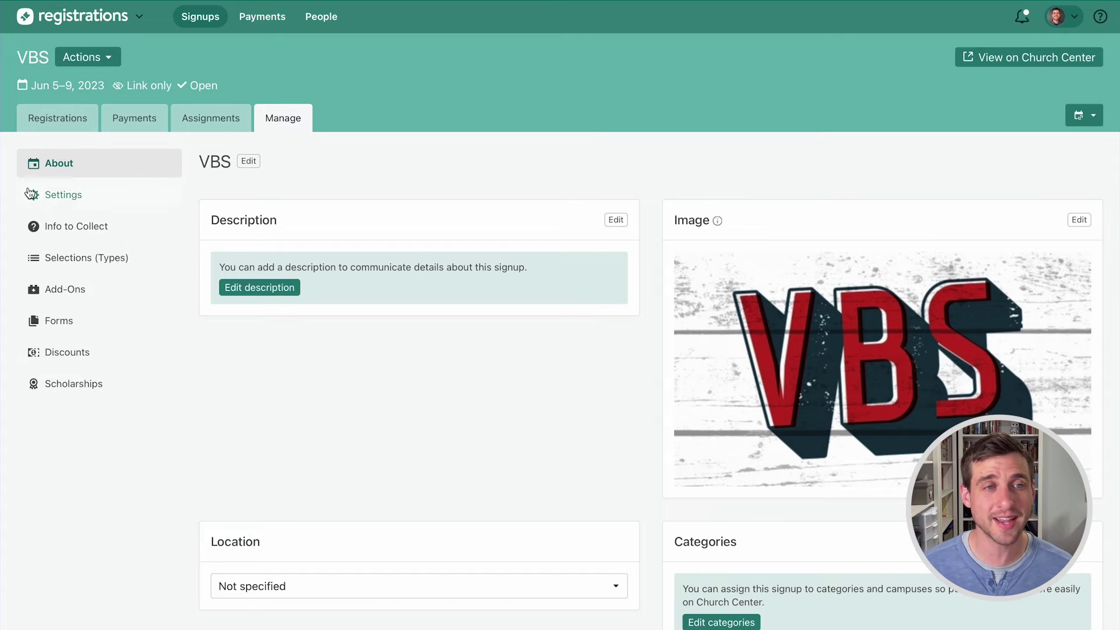
- Review the VBS signup's dates, managers and visibility, then follow its connection to the Calendar event
left_click(67, 196)
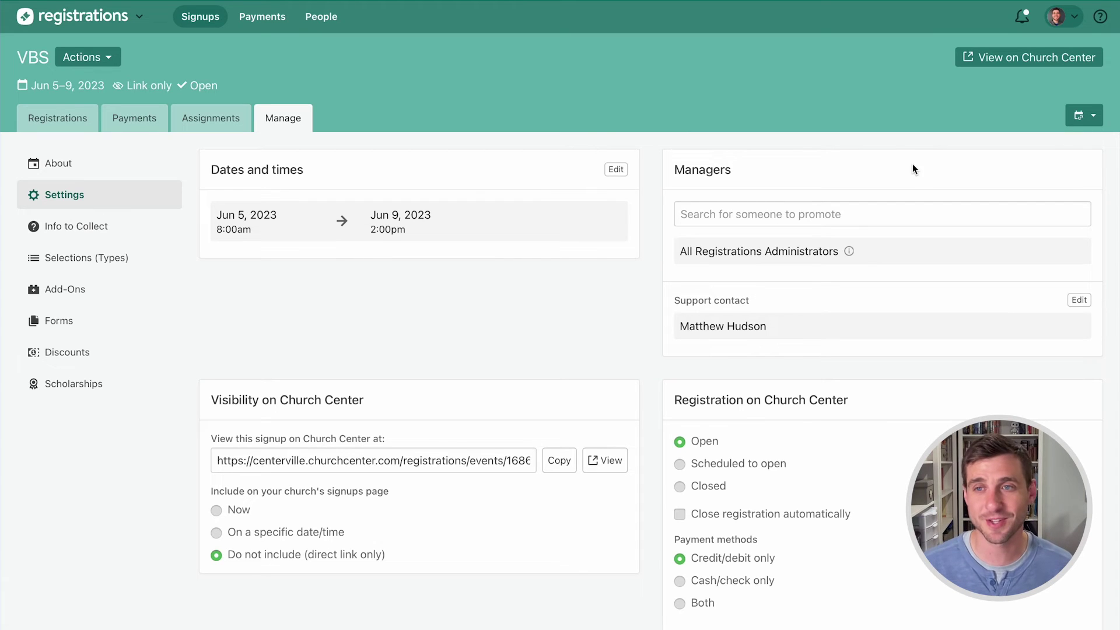
left_click(1089, 123)
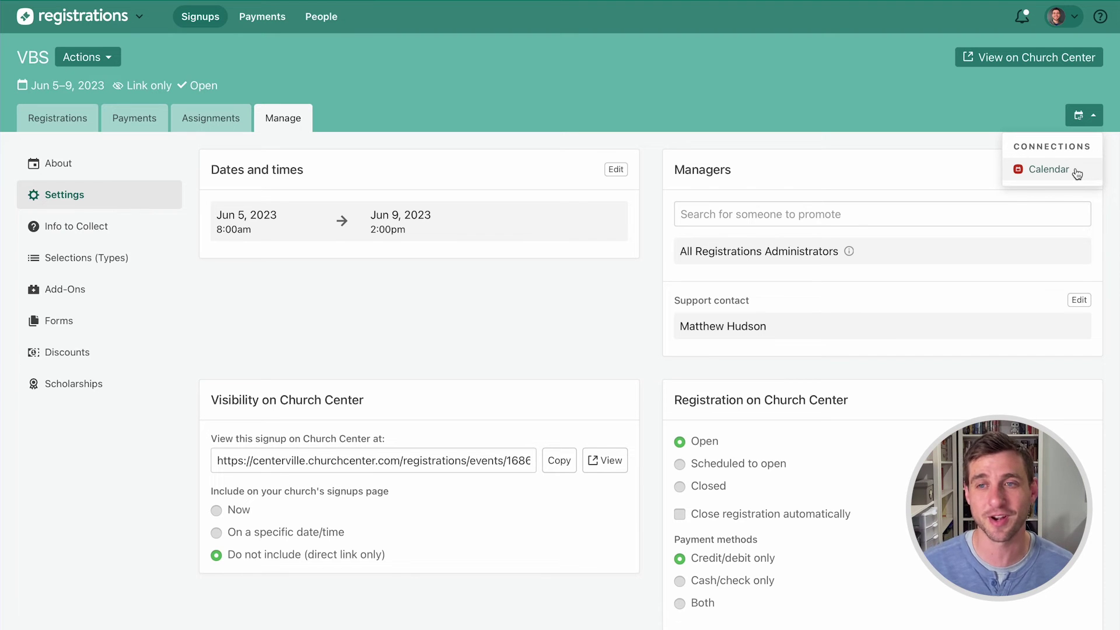
left_click(1077, 174)
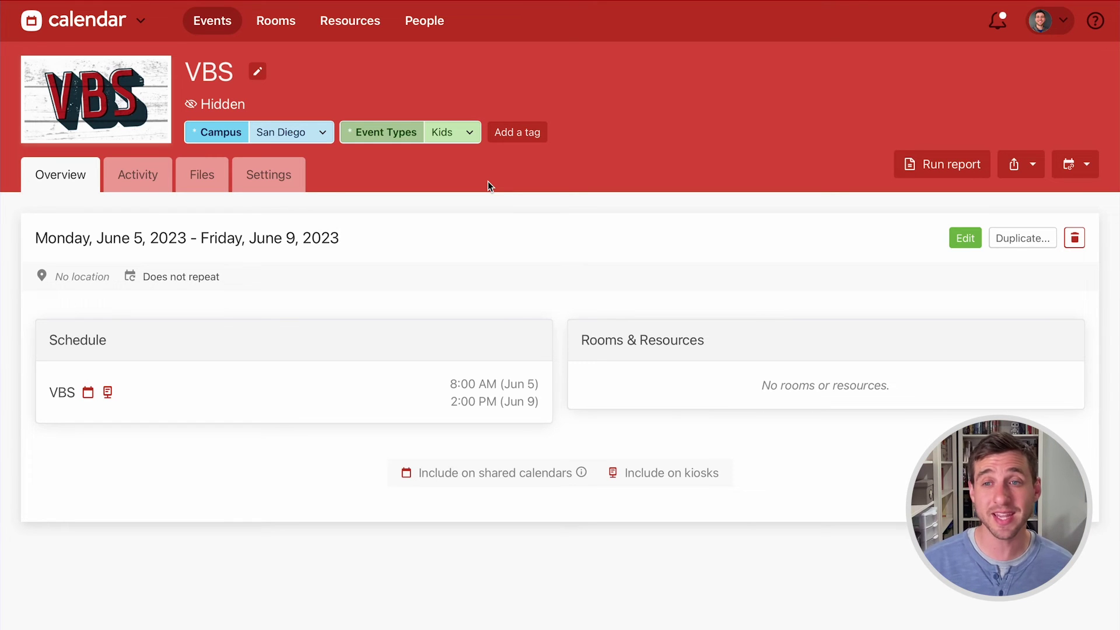
- Check that the VBS event's connections list shows Registrations
left_click(1083, 166)
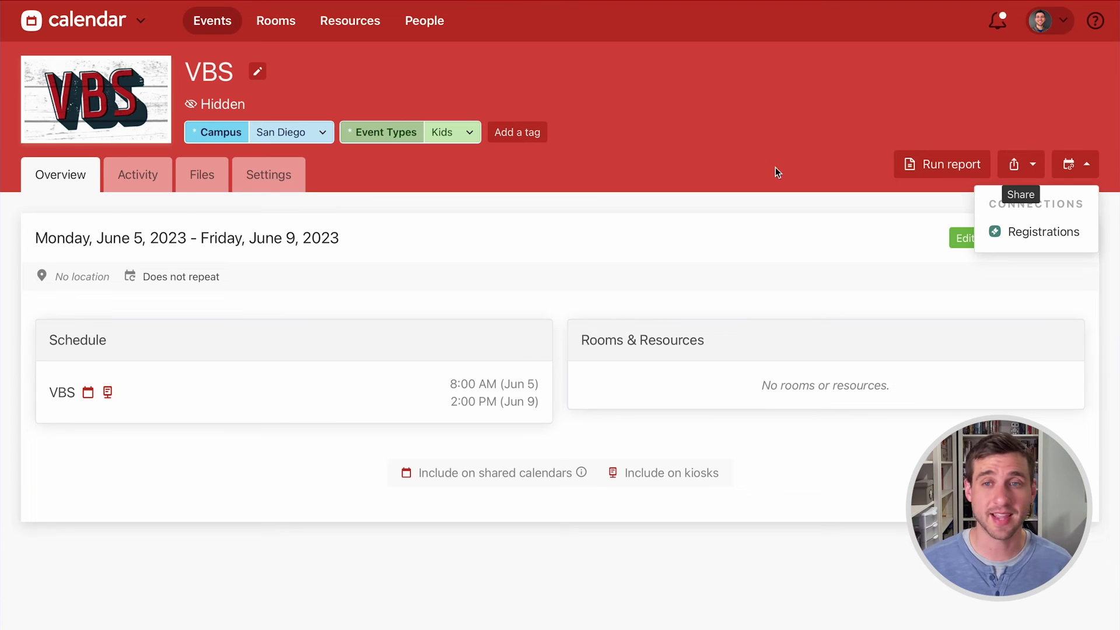
left_click(739, 168)
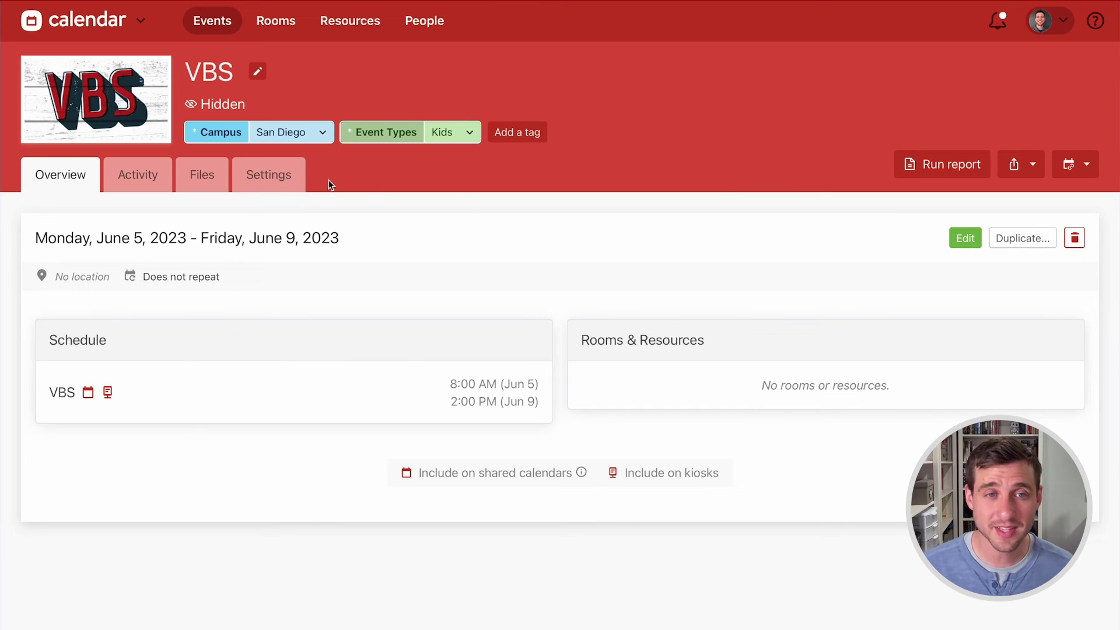
- Verify the event settings list the unpublished VBS signup as its Registration URL
left_click(267, 178)
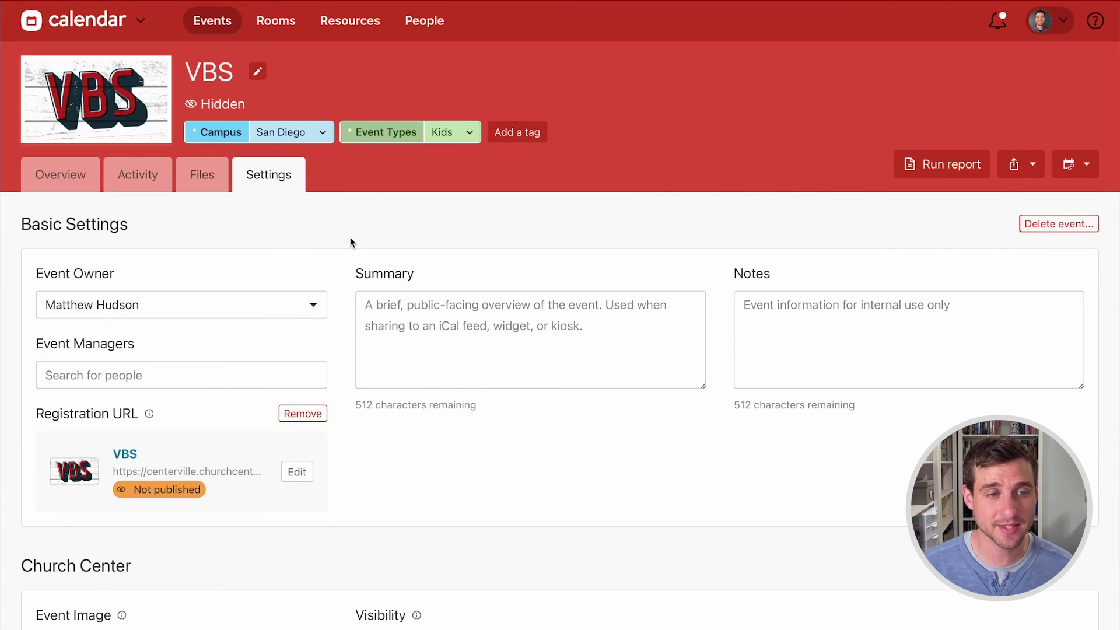
scroll(351, 242, "down", 3)
scroll(351, 242, "down", 2)
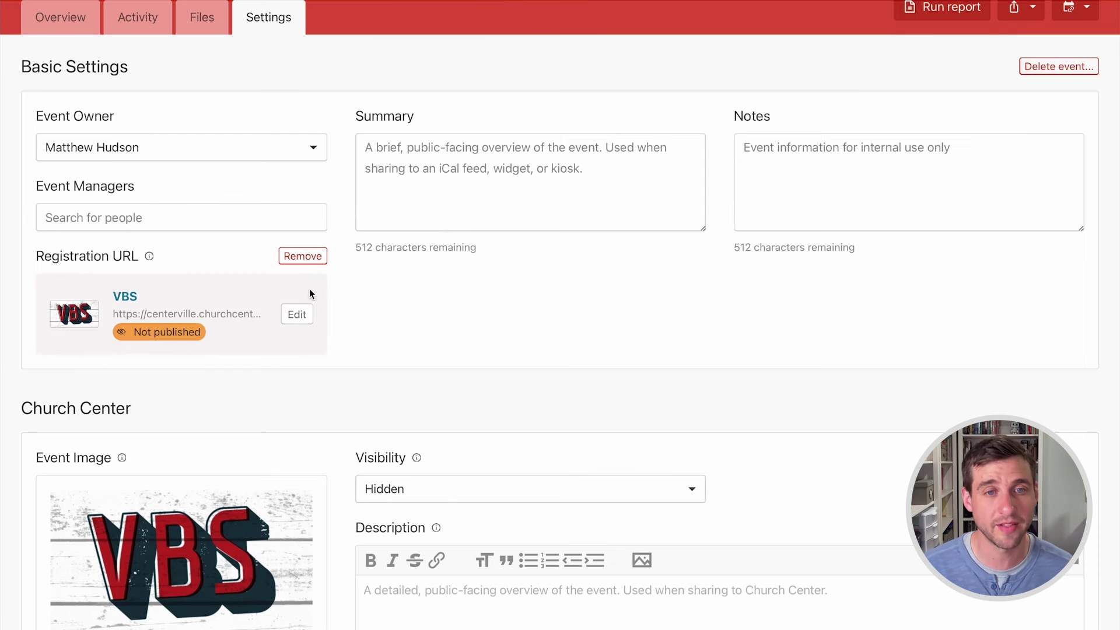
scroll(337, 288, "down", 1)
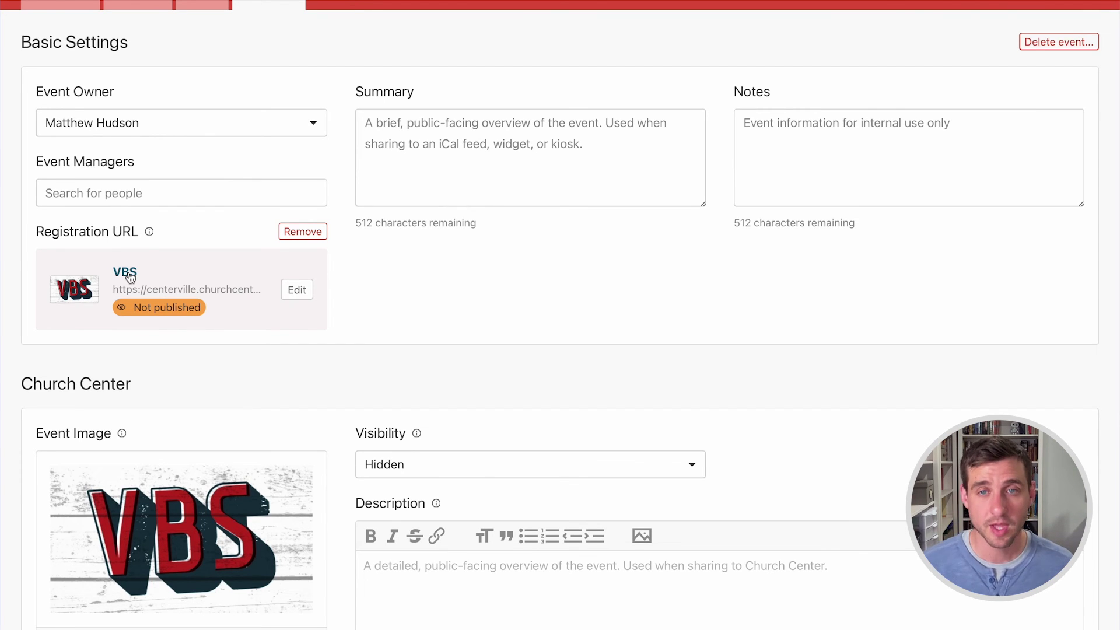
scroll(127, 277, "up", 2)
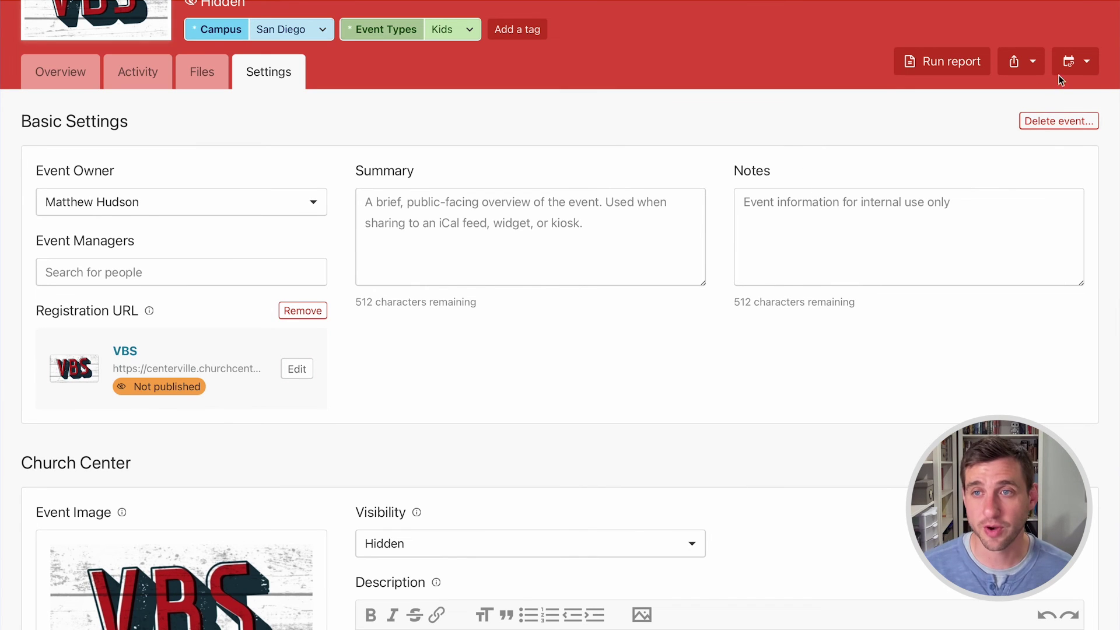
left_click(1076, 64)
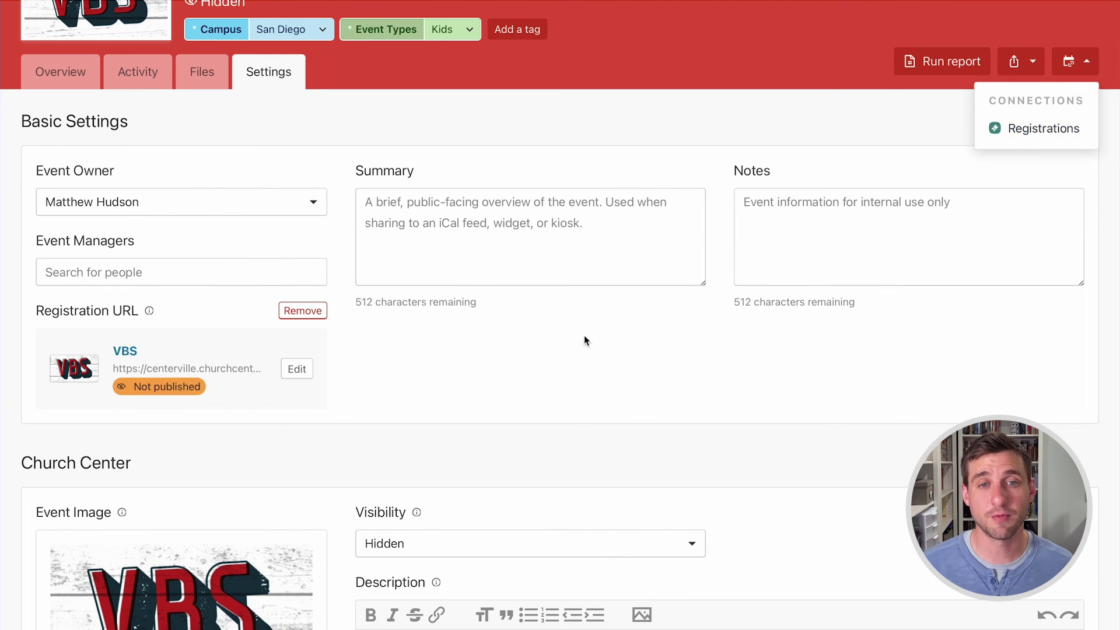
left_click(545, 344)
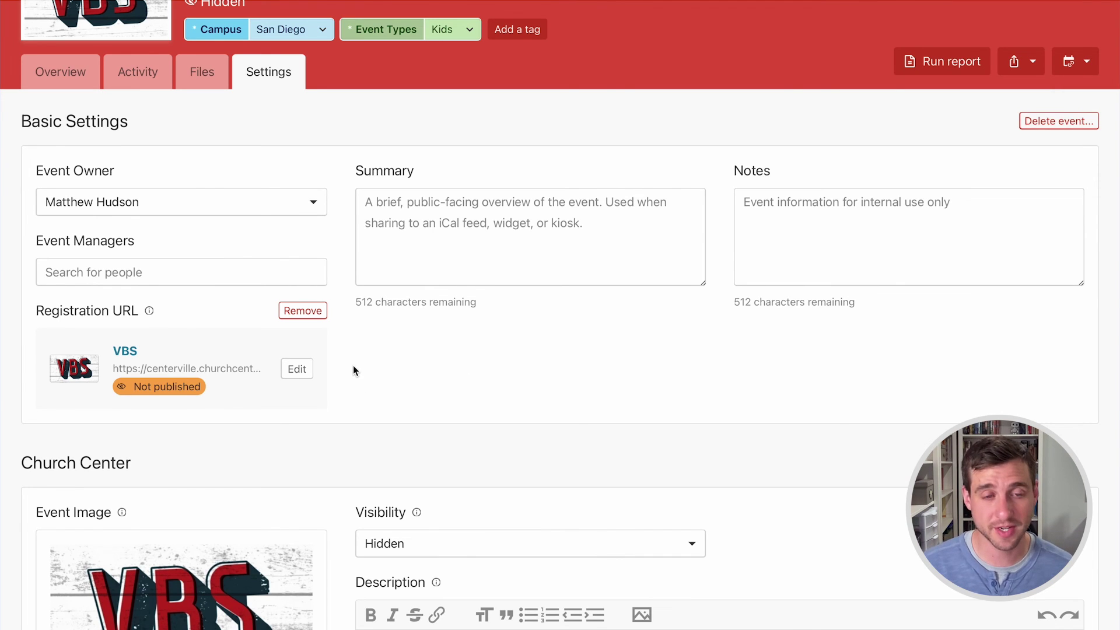